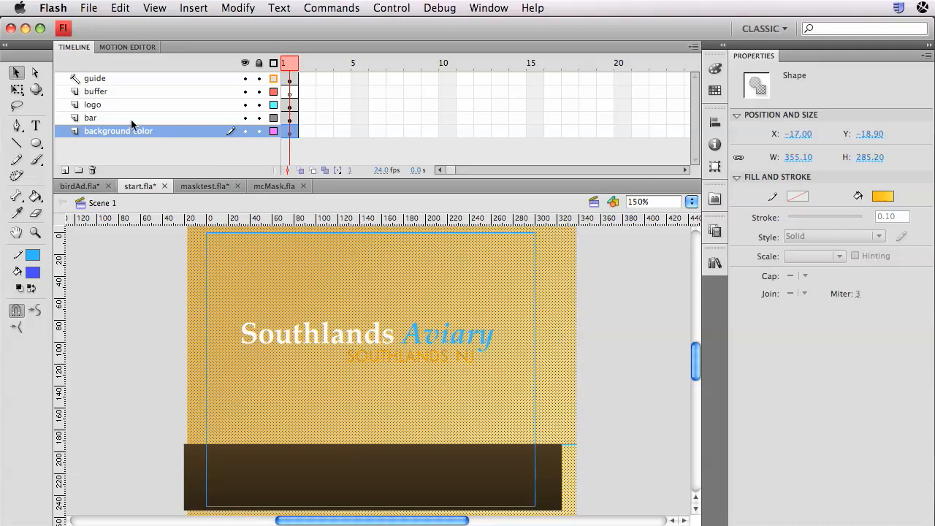
# Step: Examine the contents of the background color, bar, logo and guide layers, and inspect the logo instance's properties
pyautogui.click(128, 133)
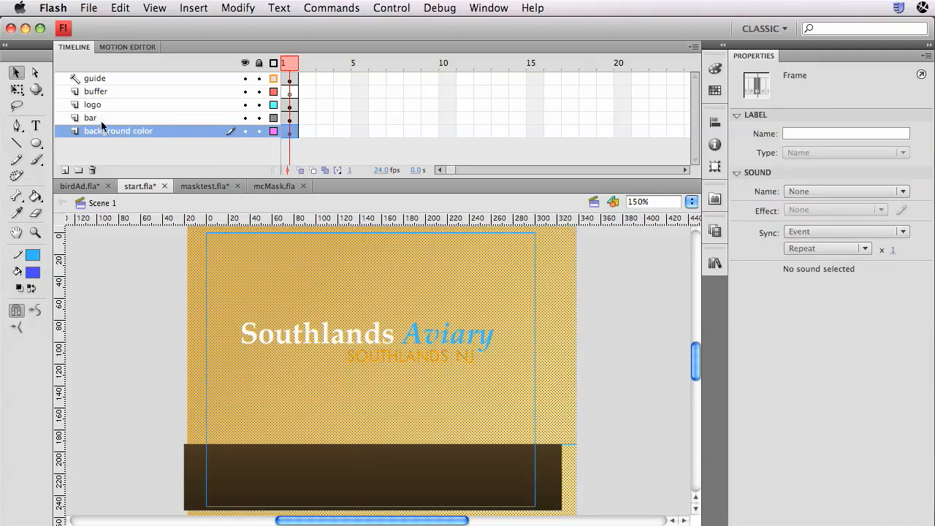
pyautogui.click(105, 119)
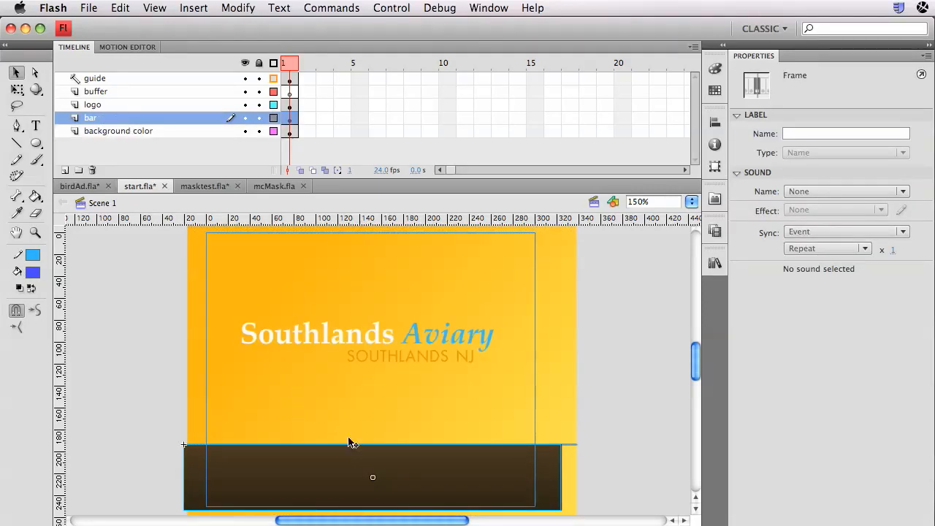
pyautogui.click(128, 105)
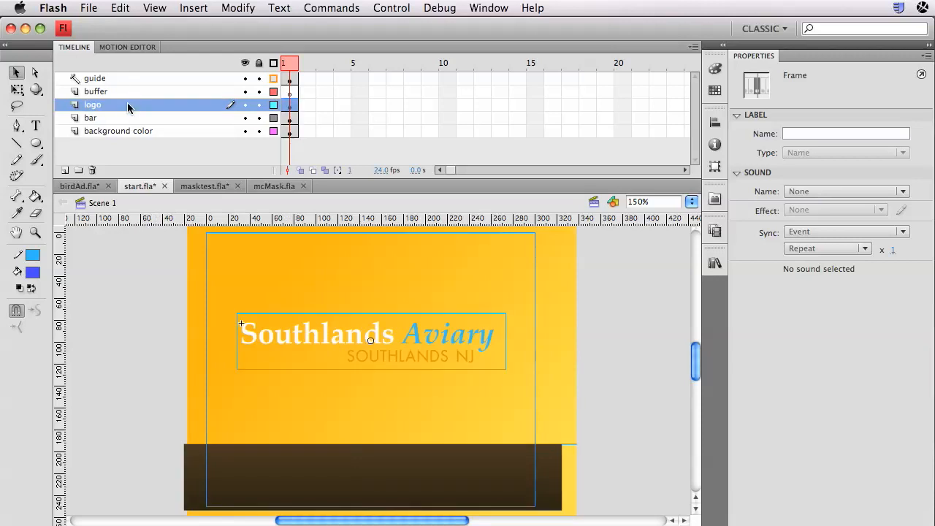
pyautogui.click(118, 79)
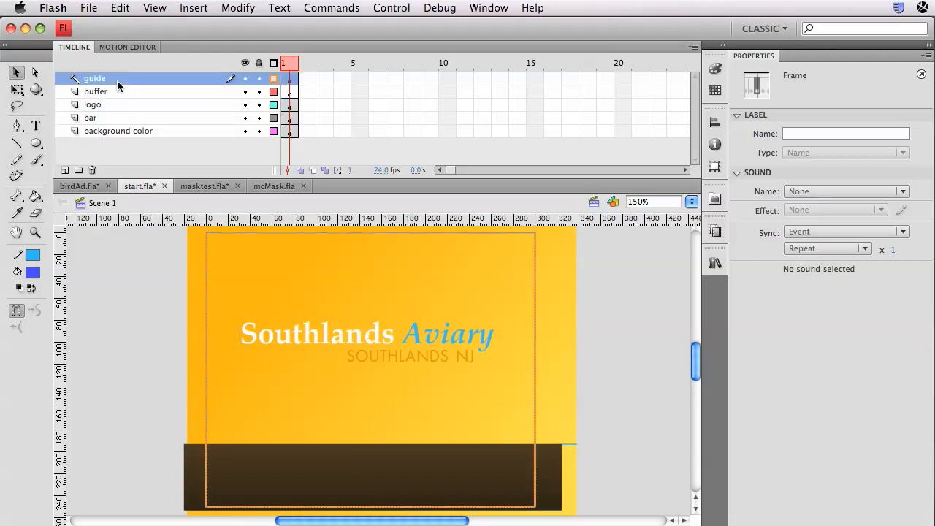
pyautogui.click(125, 283)
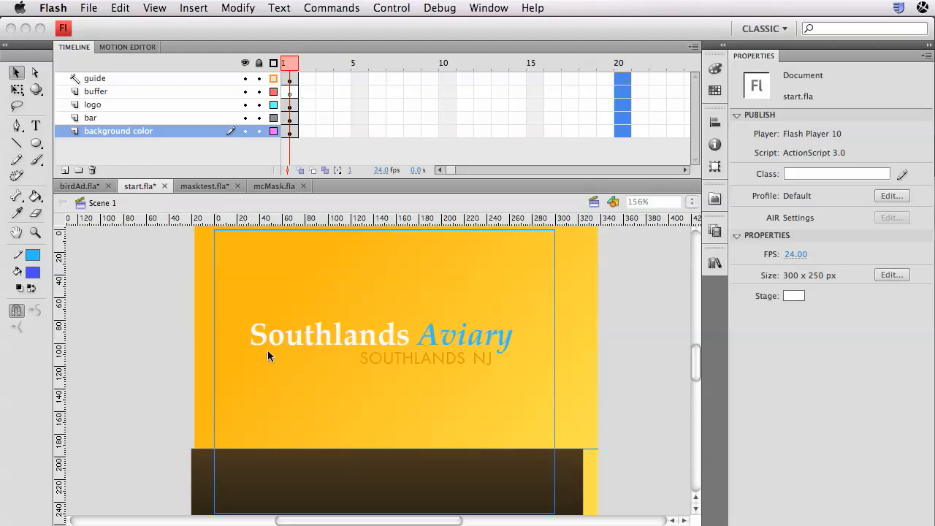
pyautogui.click(298, 339)
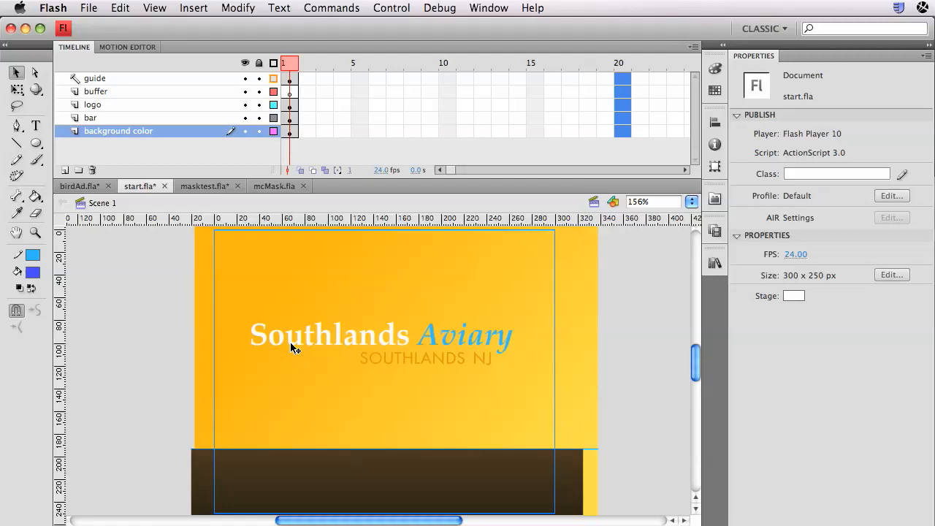
pyautogui.click(292, 348)
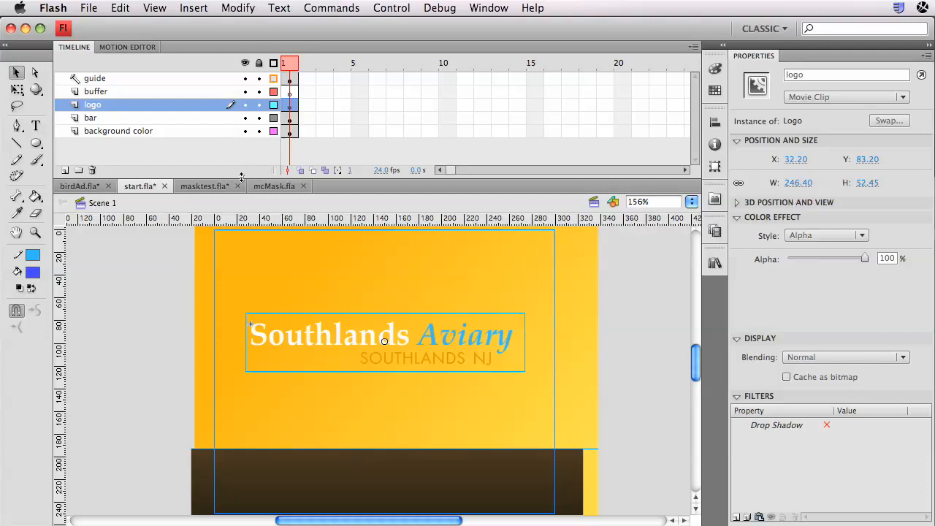
# Step: Extend all five layers to frame 20 and create a motion tween on the logo layer, returning to frame 1
pyautogui.moveTo(622, 131); pyautogui.dragTo(622, 79)
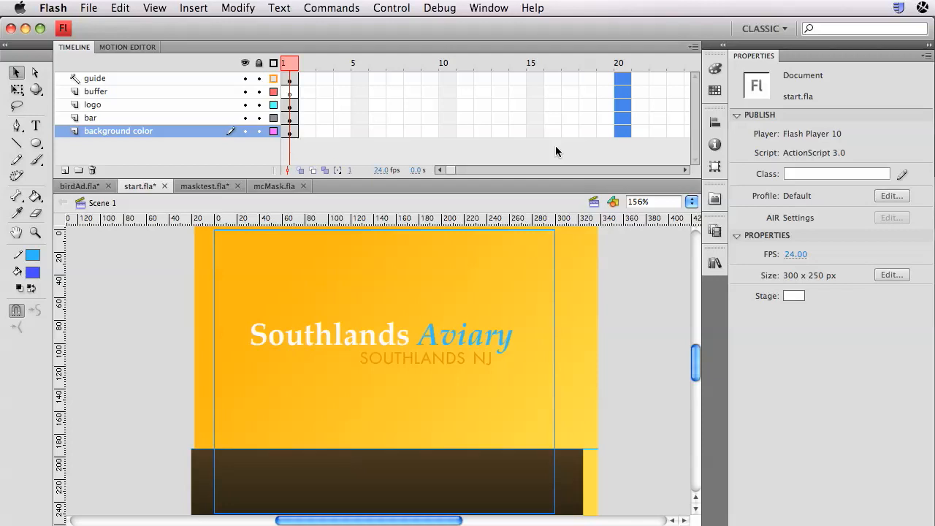
pyautogui.press('F6')
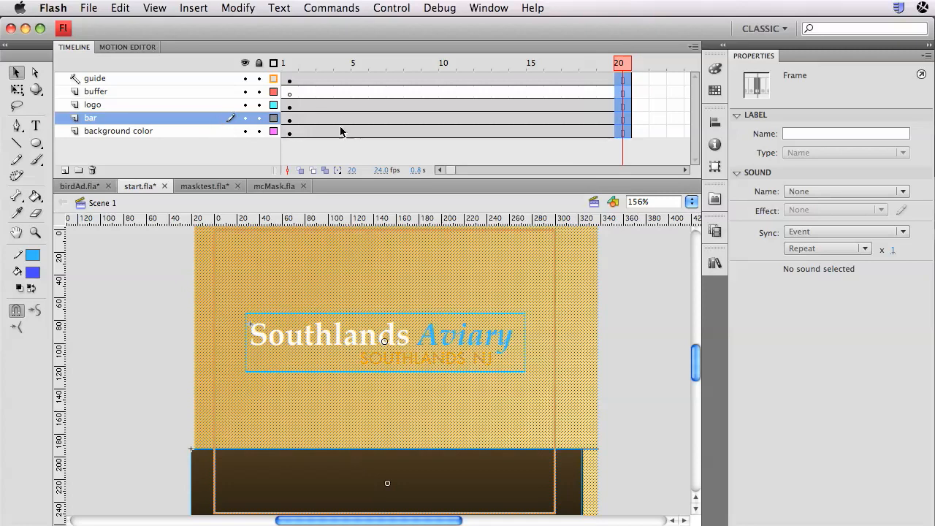
pyautogui.click(378, 104)
pyautogui.rightClick(379, 107)
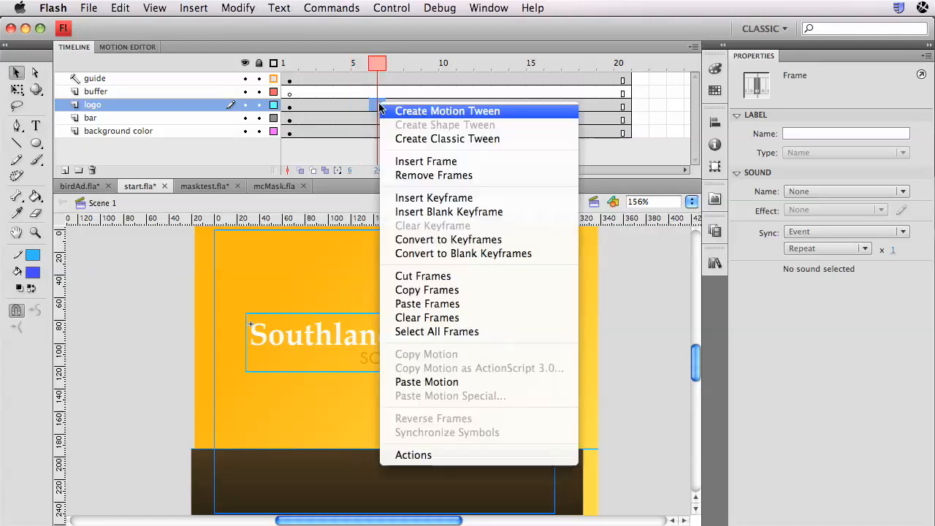
pyautogui.click(415, 113)
pyautogui.moveTo(384, 73); pyautogui.dragTo(290, 63)
pyautogui.click(365, 347)
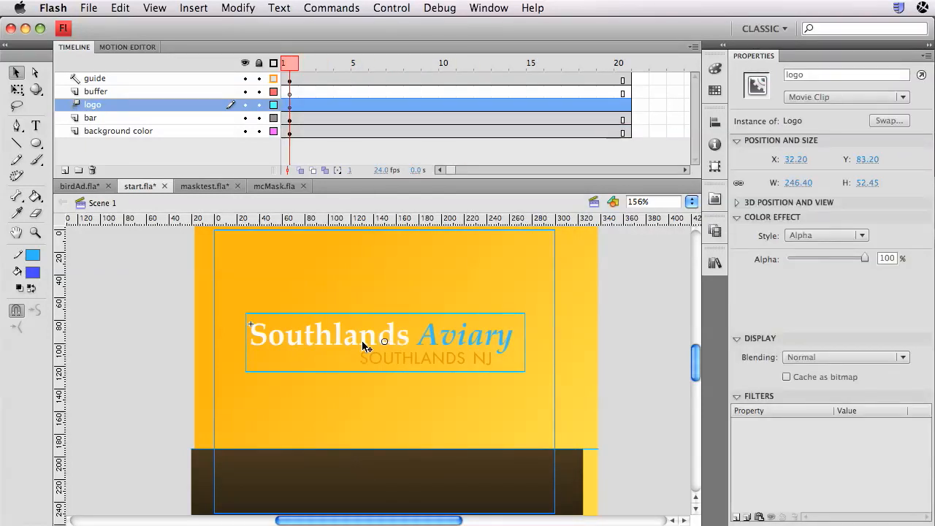
pyautogui.click(36, 92)
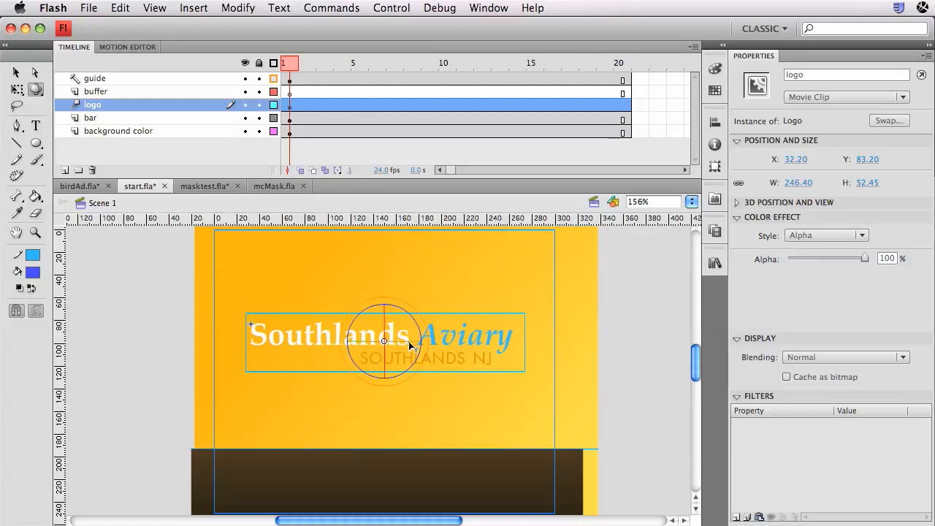
pyautogui.moveTo(407, 345); pyautogui.dragTo(424, 358)
pyautogui.press('super+z')
pyautogui.press('super+z')
pyautogui.press('super+z')
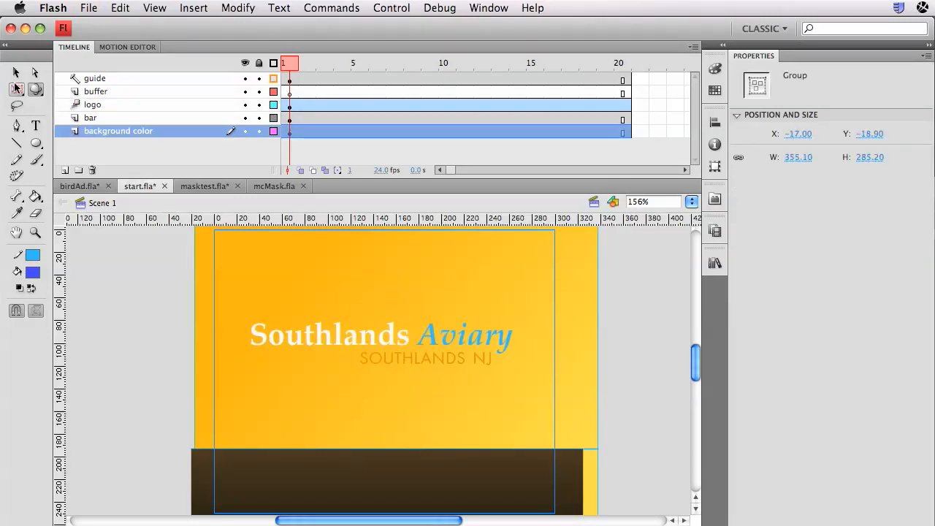
# Step: Rotate the logo about its vertical axis at frame 1 with the 3D Rotation tool until it reads mirrored
pyautogui.click(35, 89)
pyautogui.click(390, 343)
pyautogui.click(392, 346)
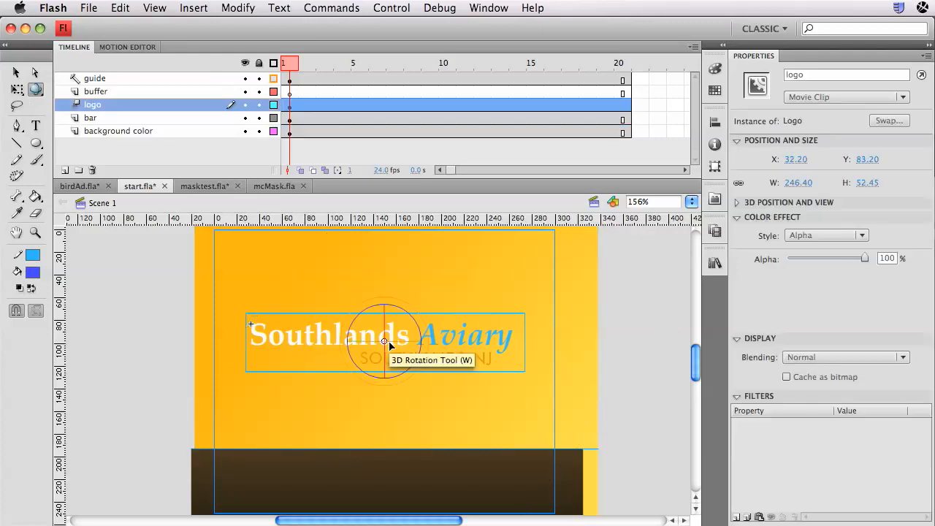
pyautogui.moveTo(411, 347); pyautogui.dragTo(360, 345)
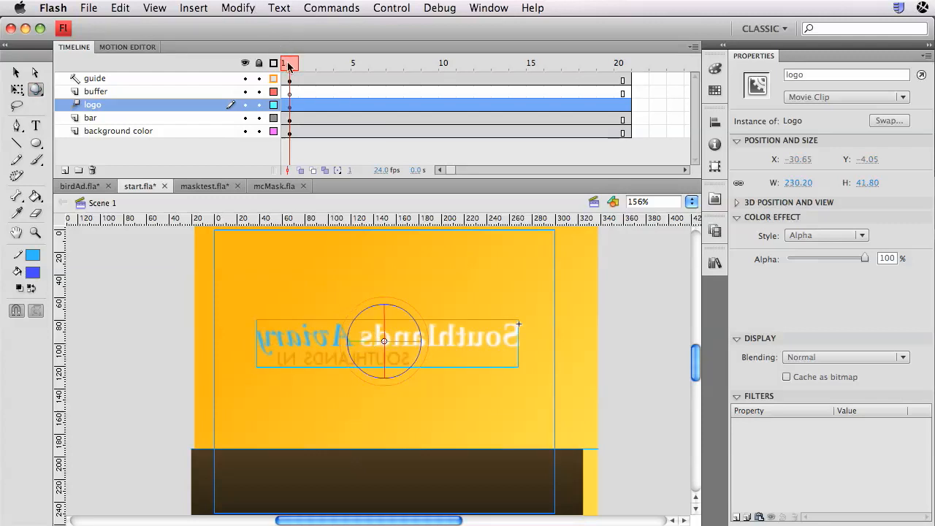
# Step: At frame 20, rotate the logo in 3D about its vertical axis so it faces forward
pyautogui.moveTo(289, 65); pyautogui.dragTo(628, 84)
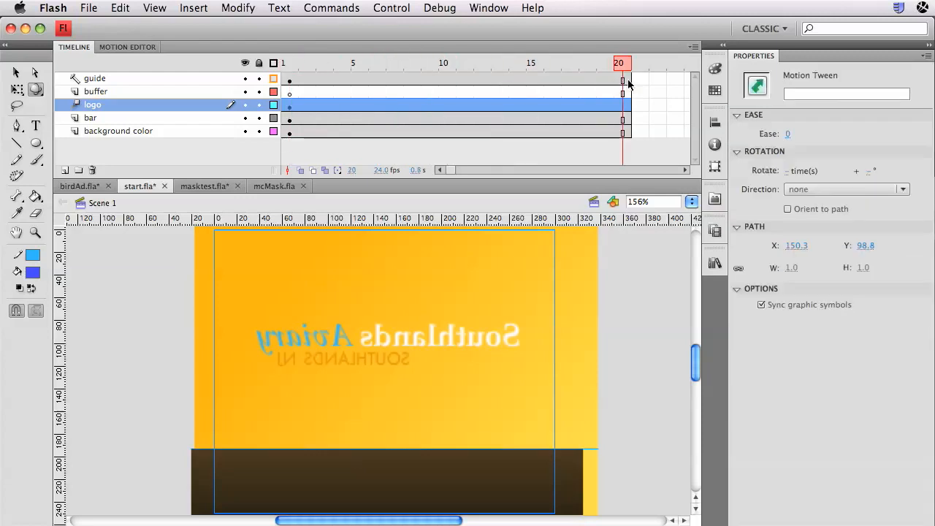
pyautogui.click(367, 346)
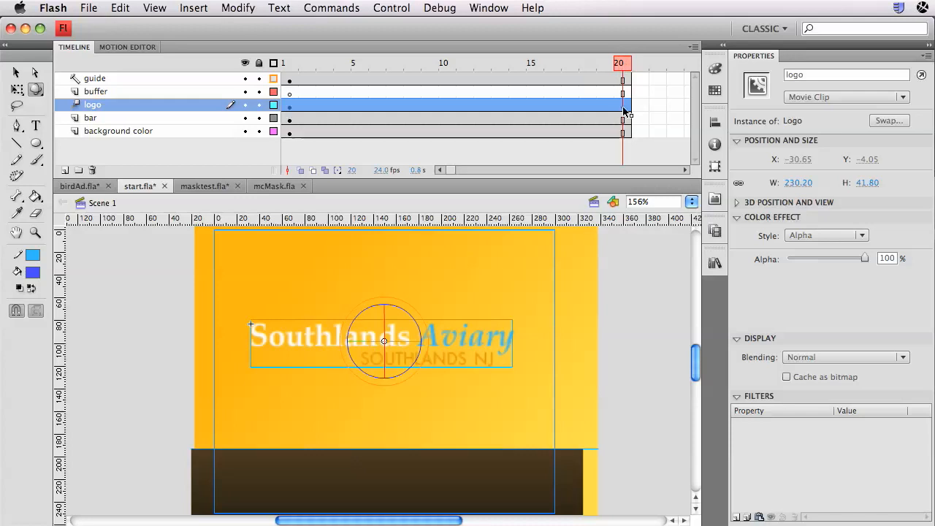
pyautogui.moveTo(629, 63)
pyautogui.mouseDown()
pyautogui.moveTo(274, 63)
pyautogui.moveTo(428, 63)
pyautogui.moveTo(302, 63)
pyautogui.moveTo(475, 85)
pyautogui.moveTo(620, 81)
pyautogui.moveTo(286, 64)
pyautogui.moveTo(625, 73)
pyautogui.mouseUp()
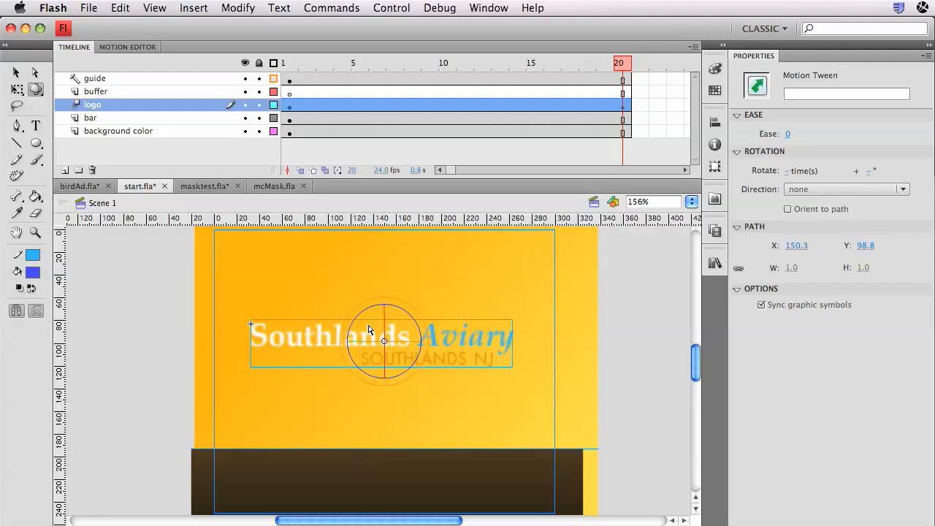
# Step: Test the movie and scrub frames 1 to 20 to review the logo's rotation
pyautogui.press('super+Return')
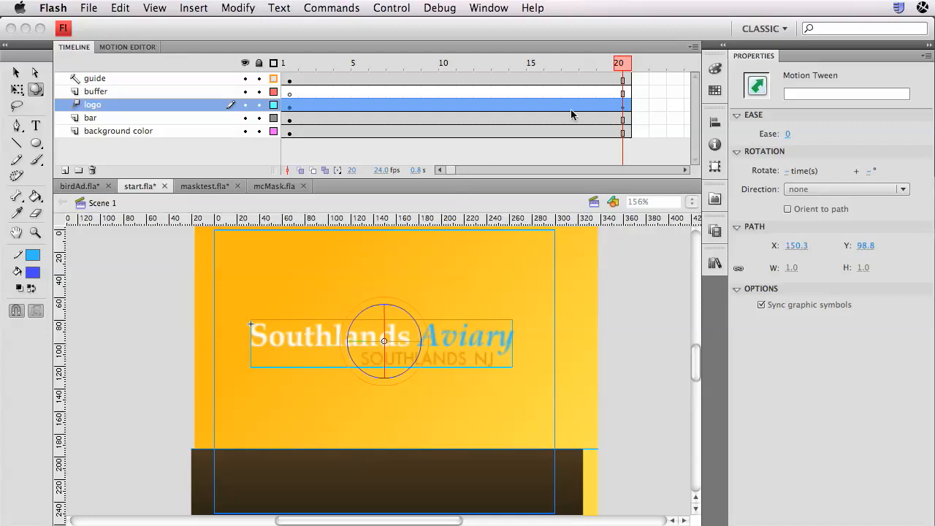
pyautogui.click(357, 35)
pyautogui.moveTo(285, 62); pyautogui.dragTo(621, 75)
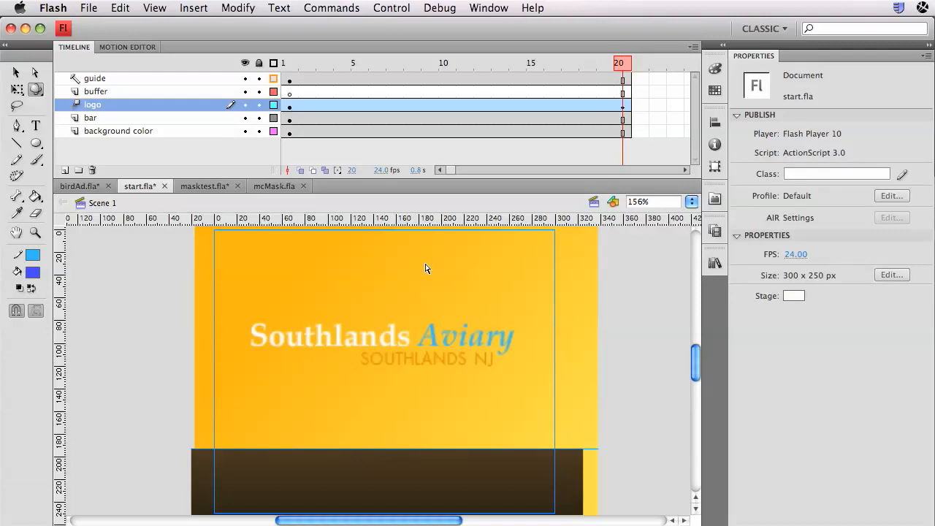
# Step: Insert a blank keyframe at frame 21 of the logo layer, right after the motion tween
pyautogui.press('super+l')
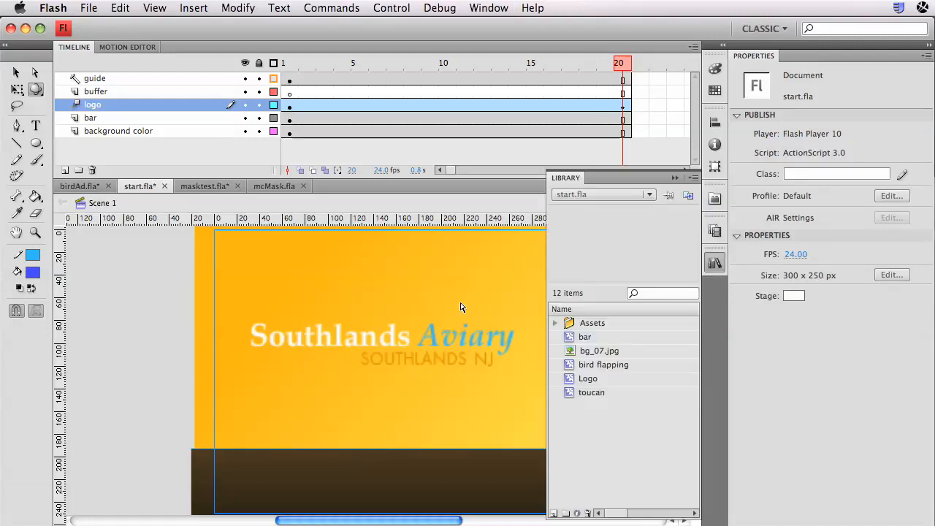
pyautogui.click(571, 379)
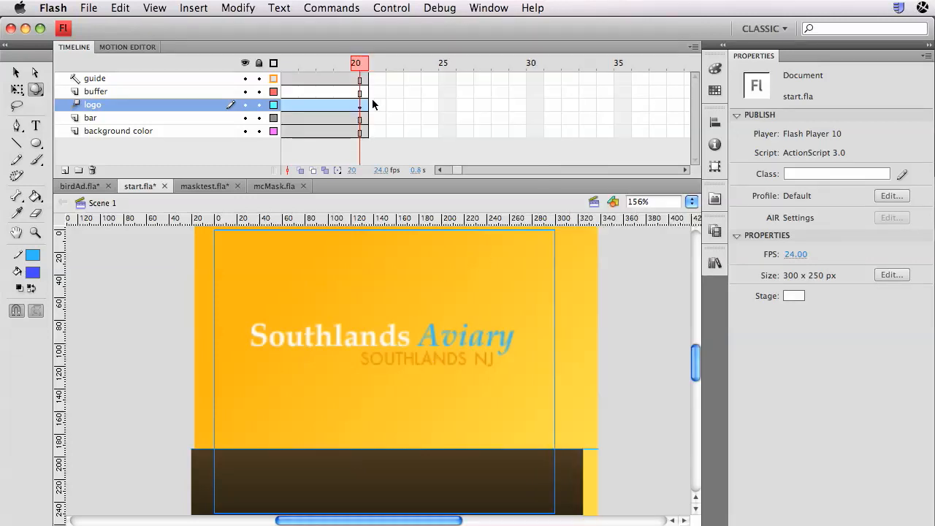
pyautogui.click(376, 104)
pyautogui.click(363, 107)
pyautogui.click(376, 106)
pyautogui.press('F7')
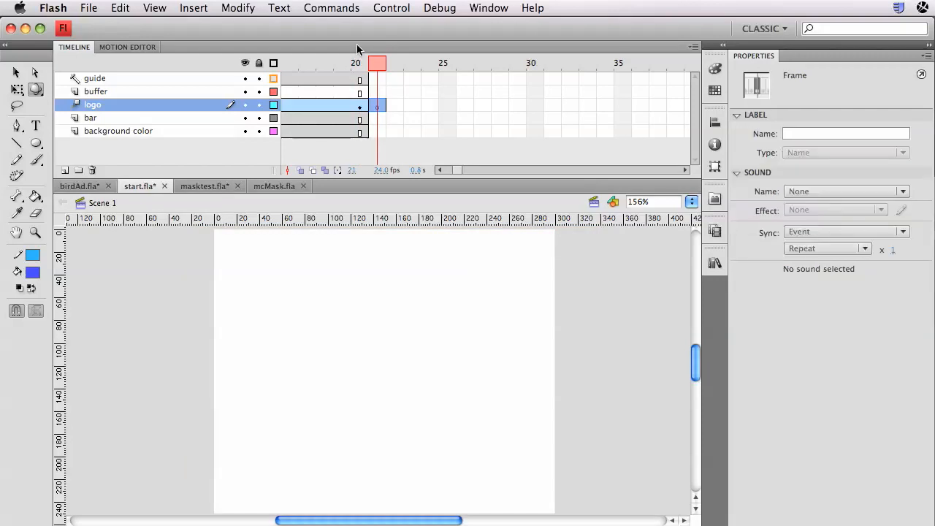
# Step: Extend all five layers to frame 30
pyautogui.moveTo(374, 61); pyautogui.dragTo(374, 71)
pyautogui.moveTo(536, 79); pyautogui.dragTo(536, 92)
pyautogui.moveTo(534, 140); pyautogui.dragTo(536, 139)
pyautogui.press('F6')
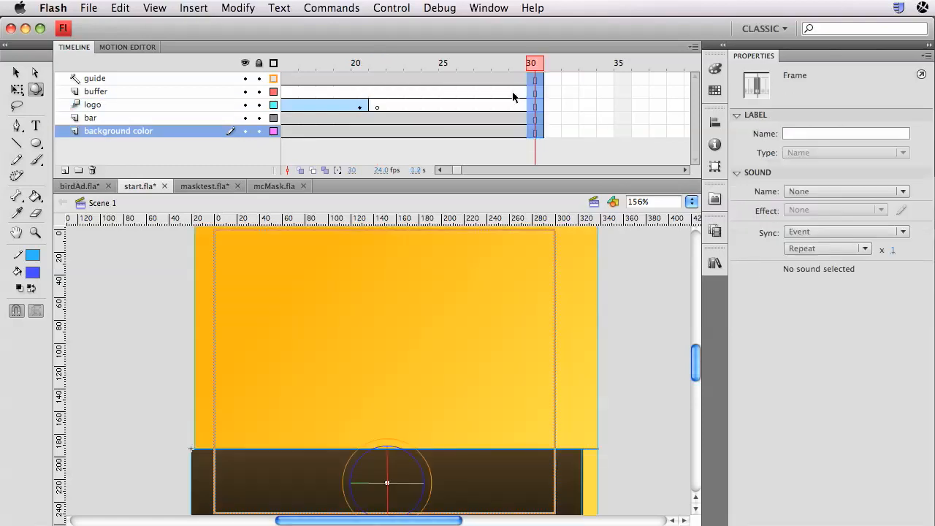
# Step: Place a Logo instance from the library on the logo layer at frame 21, at about X 68.6, Y 82.6
pyautogui.moveTo(533, 62); pyautogui.dragTo(377, 63)
pyautogui.press('super+l')
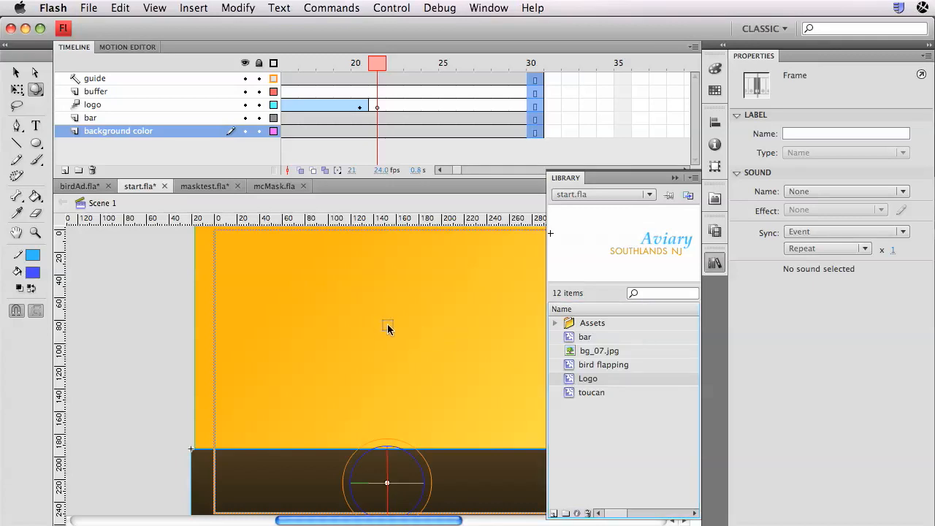
pyautogui.moveTo(387, 324); pyautogui.dragTo(387, 324)
pyautogui.press('super+z')
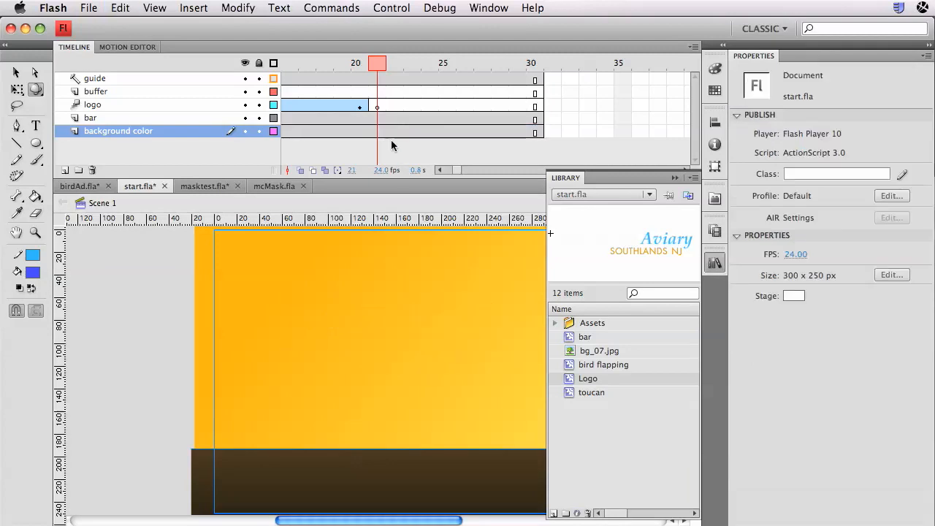
pyautogui.click(377, 106)
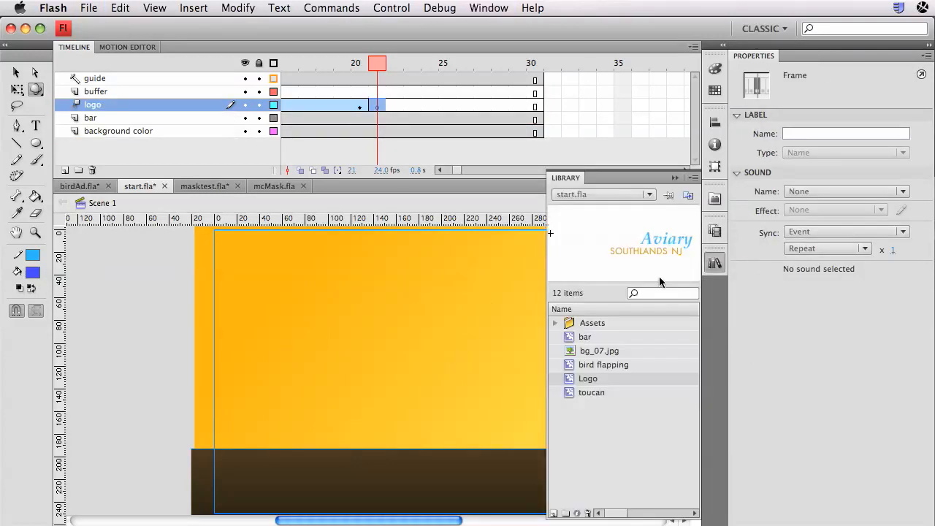
pyautogui.moveTo(567, 379); pyautogui.dragTo(467, 341)
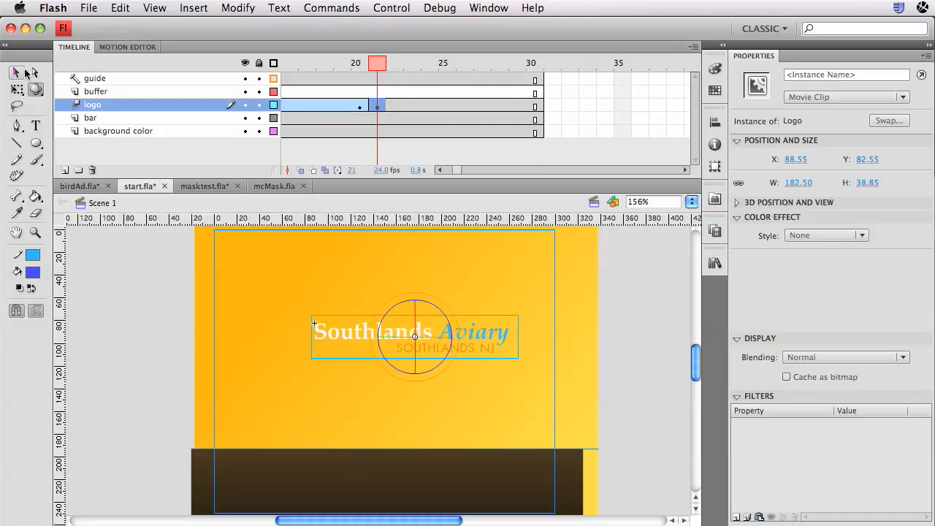
pyautogui.click(16, 72)
pyautogui.moveTo(456, 339); pyautogui.dragTo(435, 330)
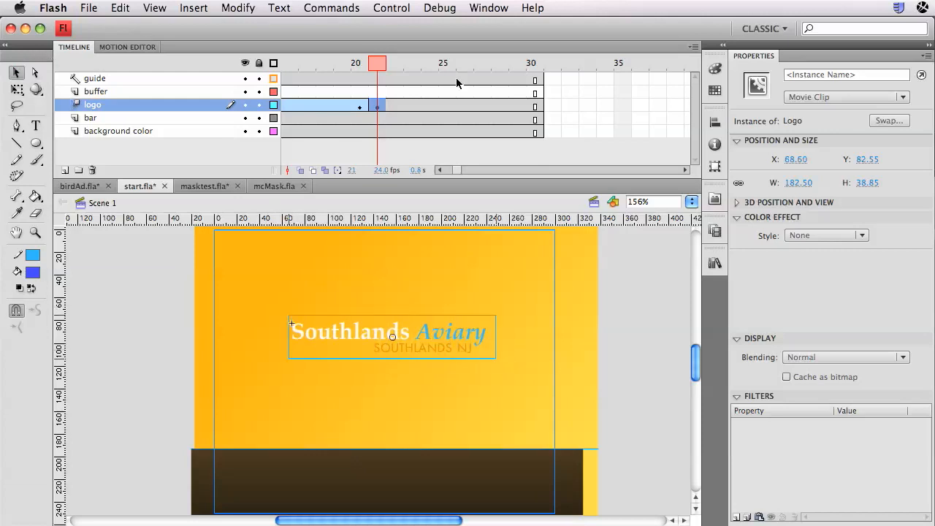
# Step: Check the scale percentage of the tweened logo at frame 20 in its transform settings
pyautogui.click(358, 64)
pyautogui.moveTo(357, 64)
pyautogui.mouseDown()
pyautogui.moveTo(392, 63)
pyautogui.moveTo(343, 64)
pyautogui.moveTo(358, 64)
pyautogui.mouseUp()
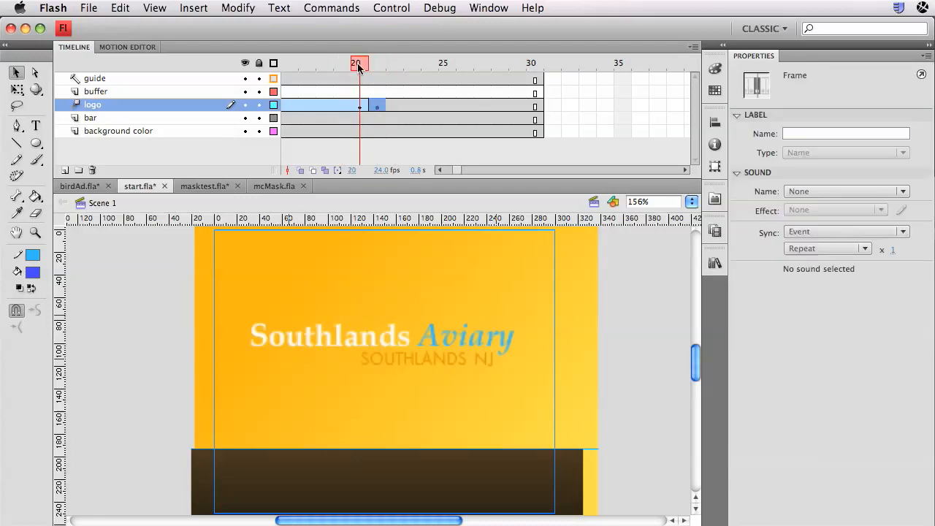
pyautogui.click(370, 348)
pyautogui.press('super+t')
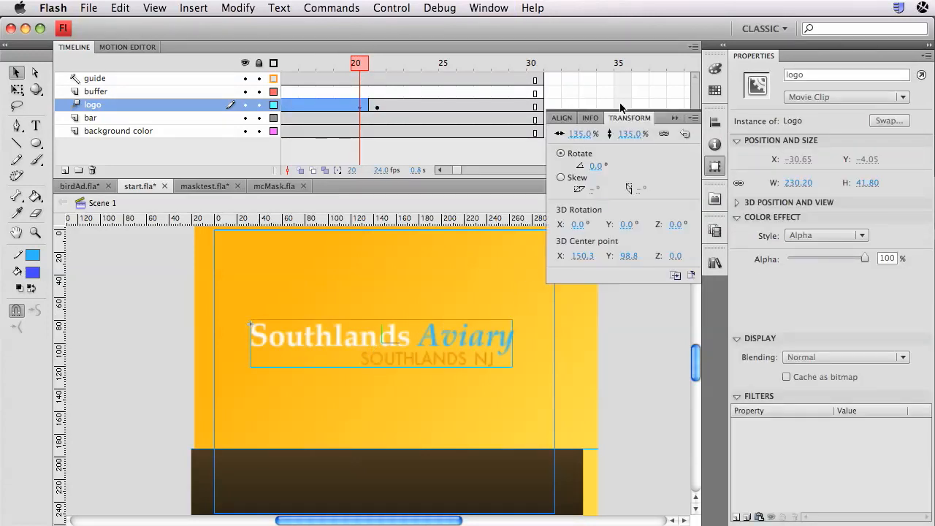
pyautogui.press('super+t')
# Step: Scale the new Logo instance at frame 21 to 135% in width and height
pyautogui.click(377, 105)
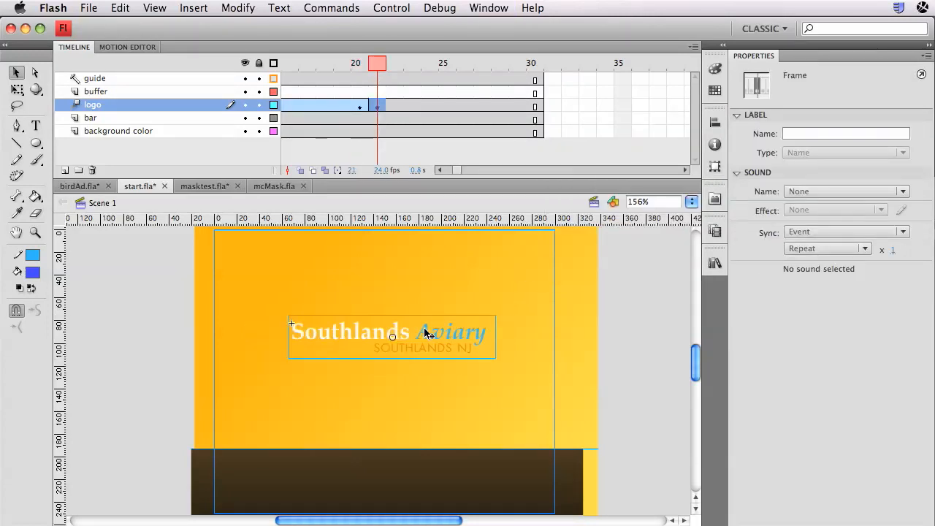
pyautogui.click(426, 332)
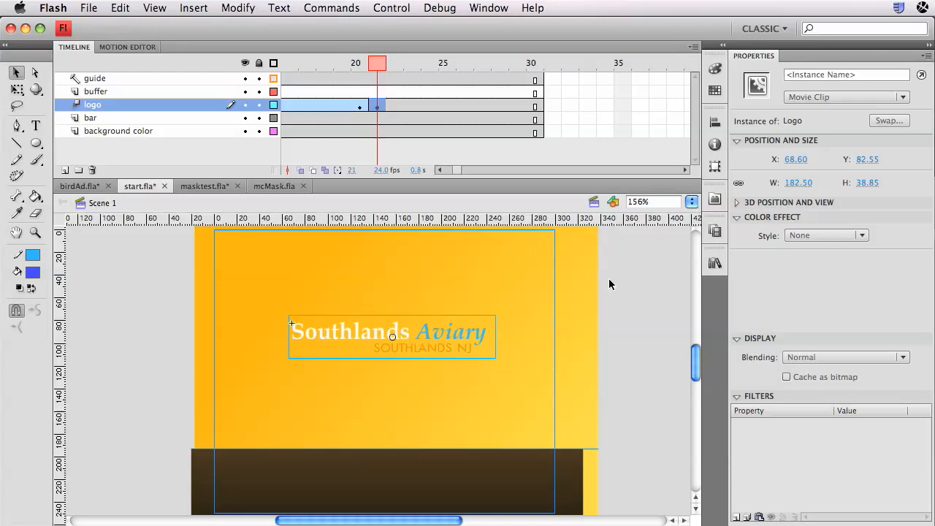
pyautogui.click(715, 167)
pyautogui.click(583, 134)
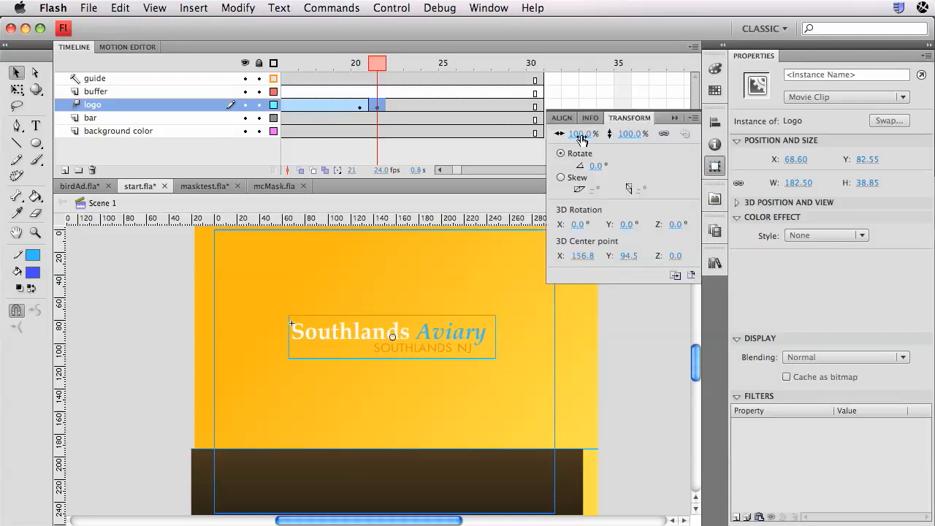
pyautogui.write('135')
pyautogui.press('Return')
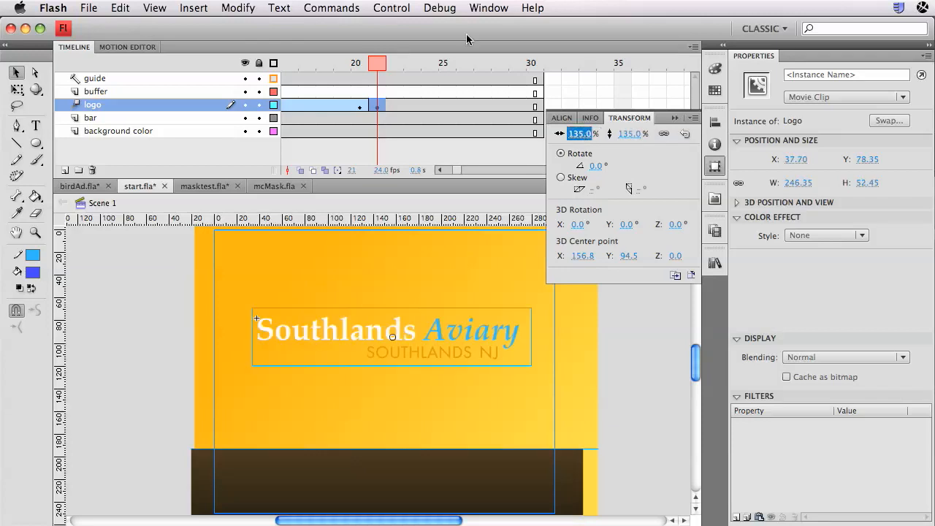
# Step: Turn on onion skin outlines at frame 20, with the onion skin range ending at frame 21
pyautogui.moveTo(374, 68); pyautogui.dragTo(363, 65)
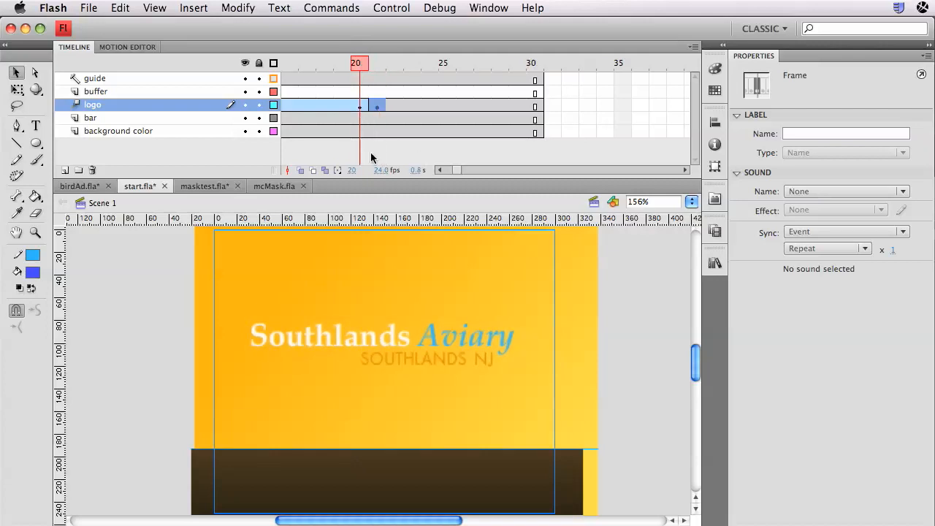
pyautogui.click(313, 172)
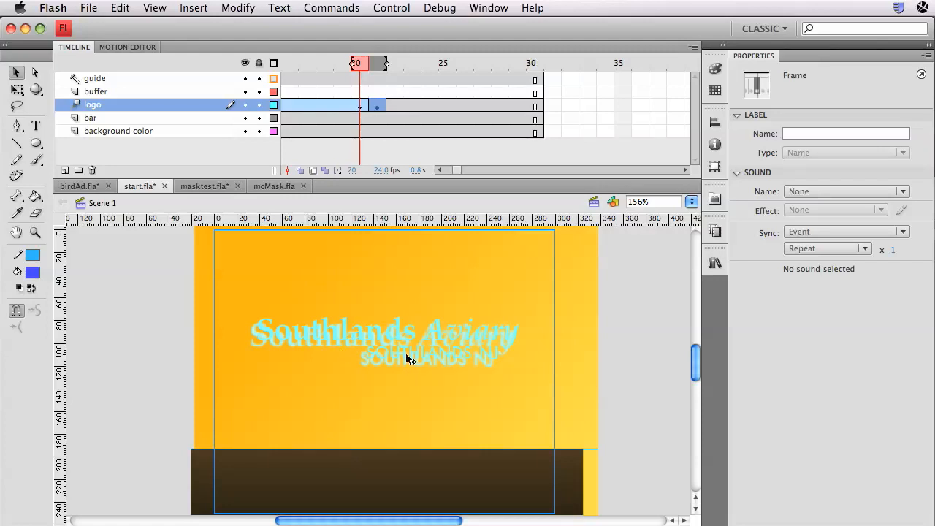
pyautogui.moveTo(365, 67); pyautogui.dragTo(337, 68)
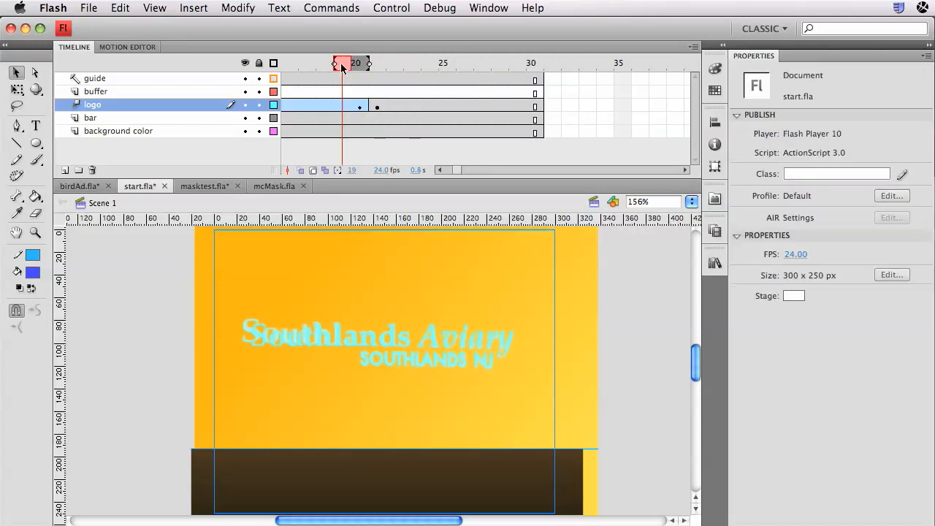
pyautogui.moveTo(371, 66)
pyautogui.mouseDown()
pyautogui.moveTo(398, 66)
pyautogui.moveTo(386, 66)
pyautogui.mouseUp()
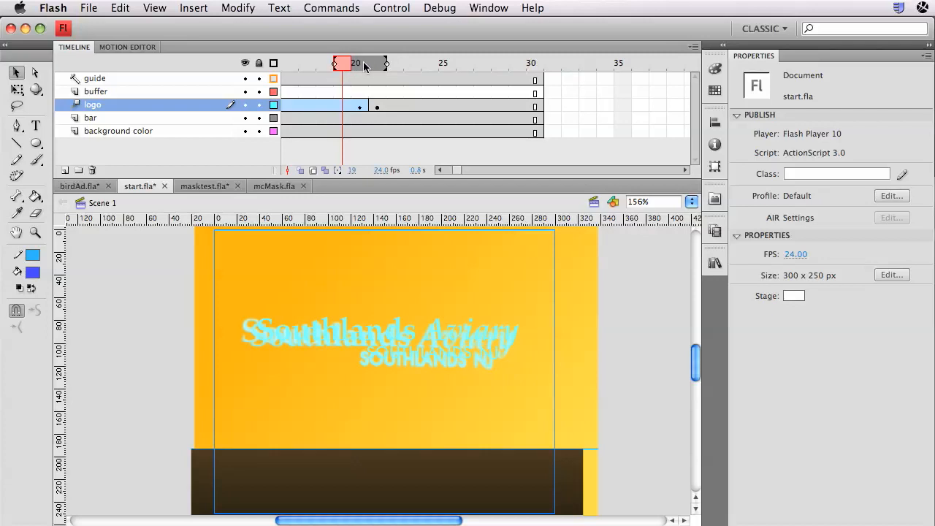
pyautogui.click(364, 65)
pyautogui.moveTo(390, 67); pyautogui.dragTo(385, 66)
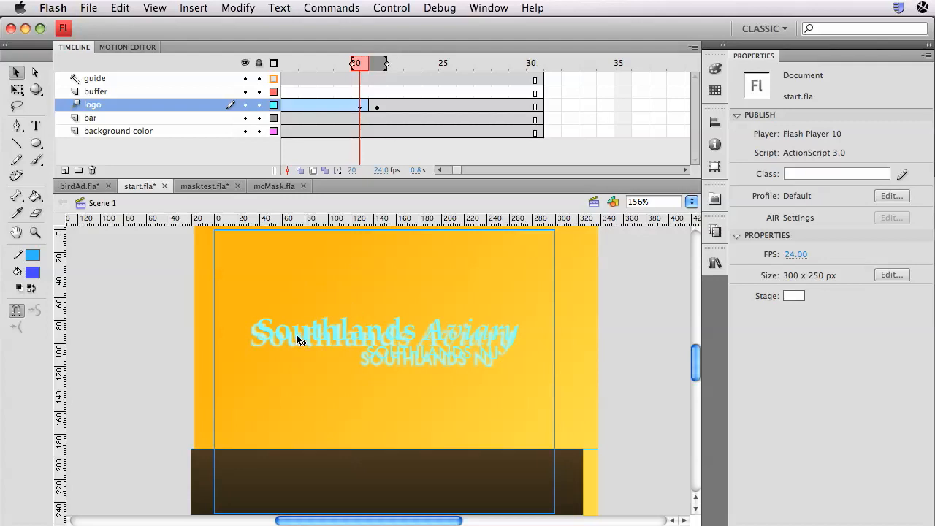
# Step: Compare frames 20 and 21, then select the logo keyframe at frame 21 and extend the onion skin range back to frame 20
pyautogui.click(374, 66)
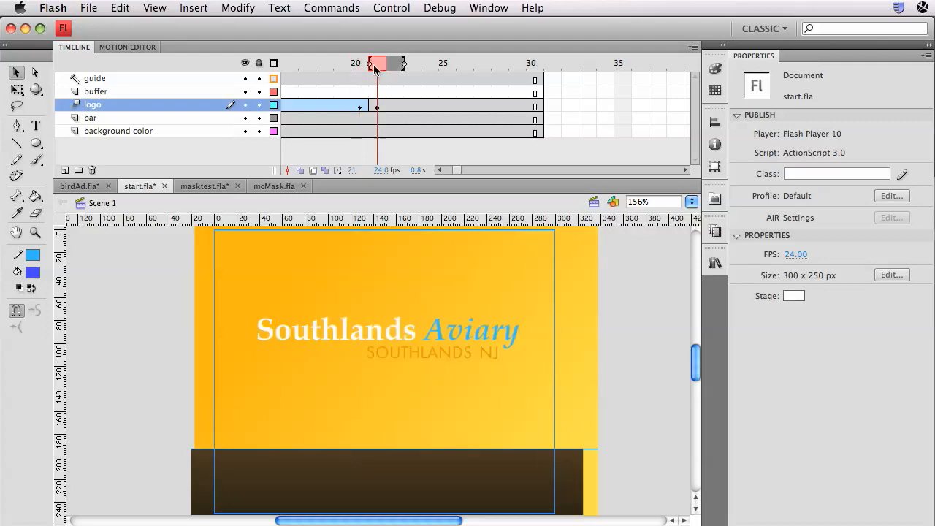
pyautogui.click(366, 64)
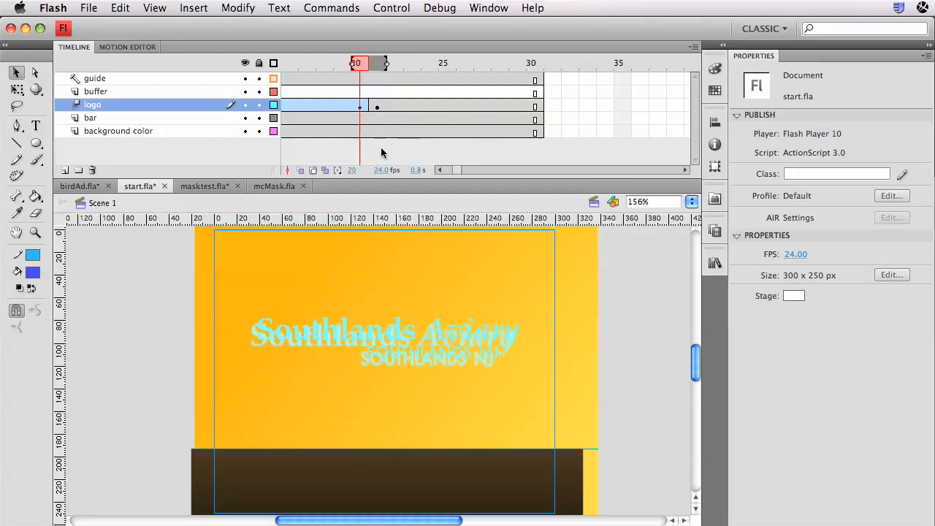
pyautogui.click(376, 65)
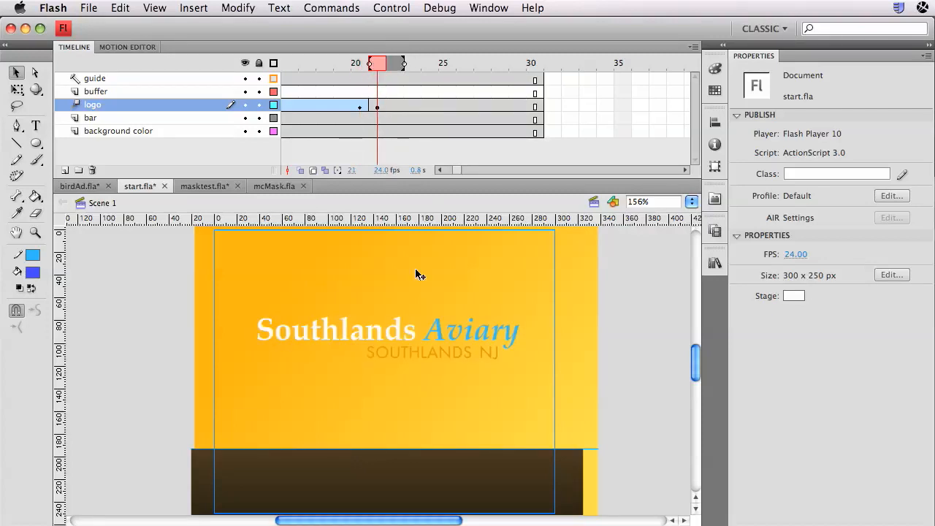
pyautogui.click(360, 65)
pyautogui.click(377, 106)
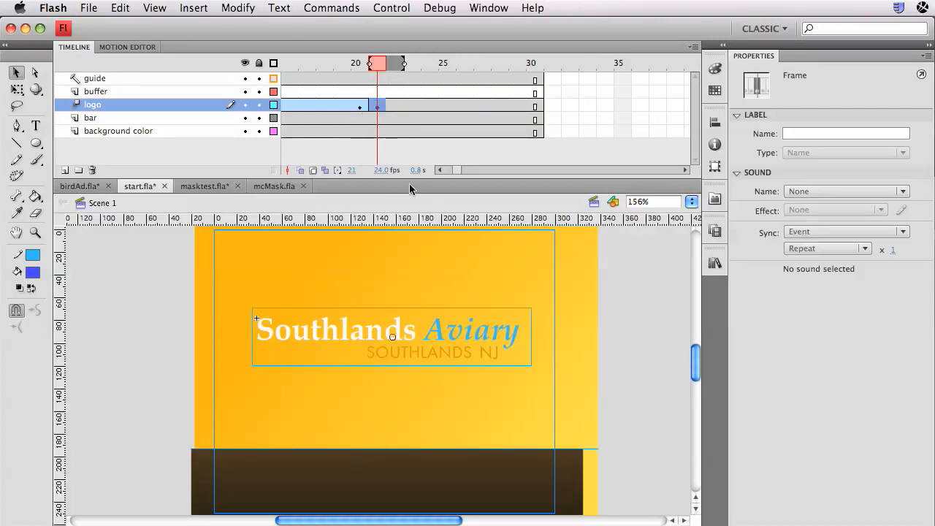
pyautogui.moveTo(370, 65); pyautogui.dragTo(355, 64)
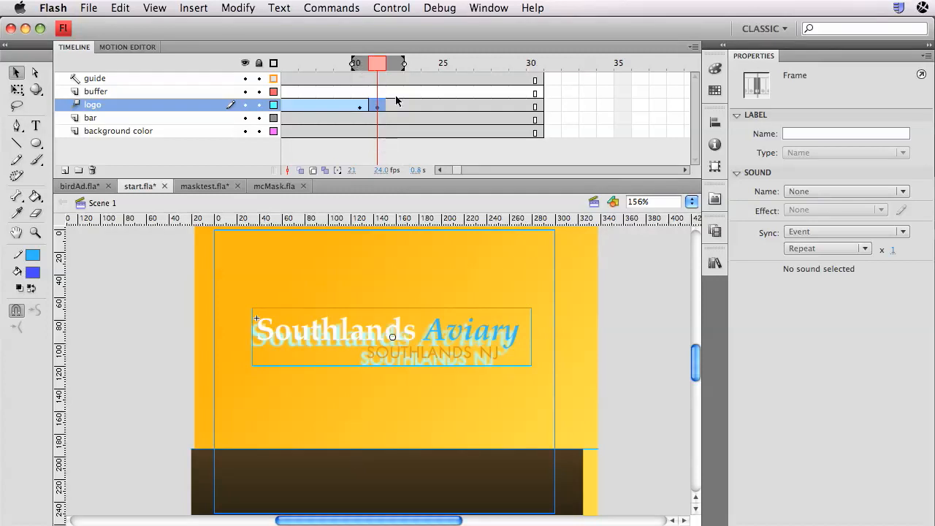
# Step: Nudge the Logo instance at frame 21 onto the onion-skinned outline of the tweened logo, at about X 33, Y 84
pyautogui.click(298, 350)
pyautogui.scroll(3, 299, 342)
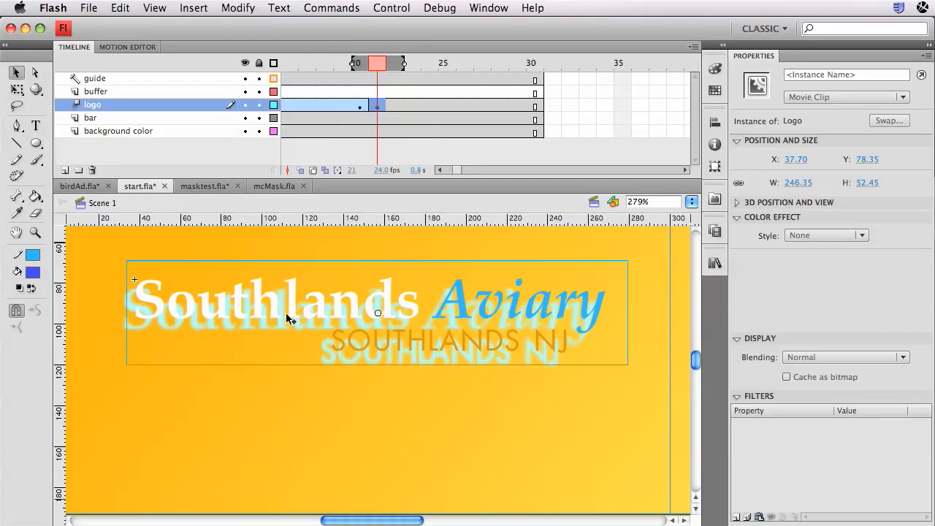
pyautogui.press('Down')
pyautogui.press('Down')
pyautogui.press('Down')
pyautogui.press('Down')
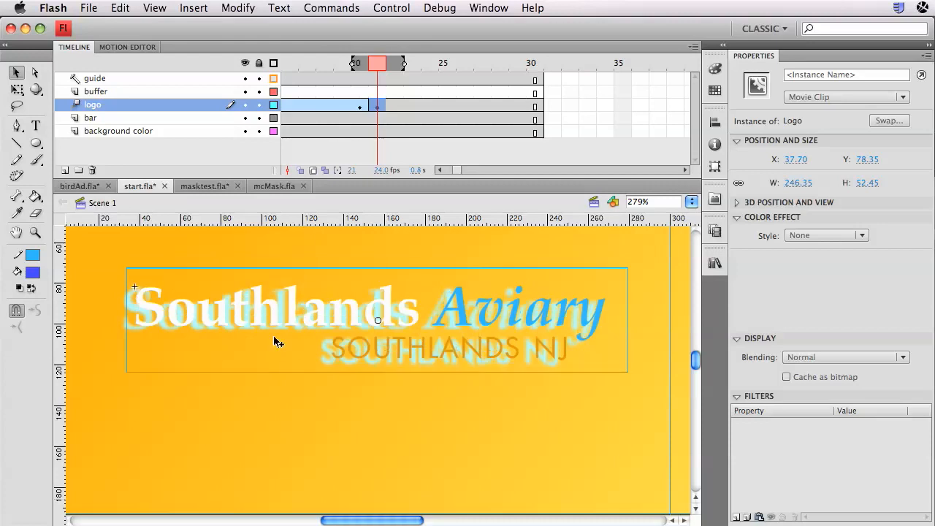
pyautogui.press('Down')
pyautogui.press('Down')
pyautogui.press('Down')
pyautogui.press('Down')
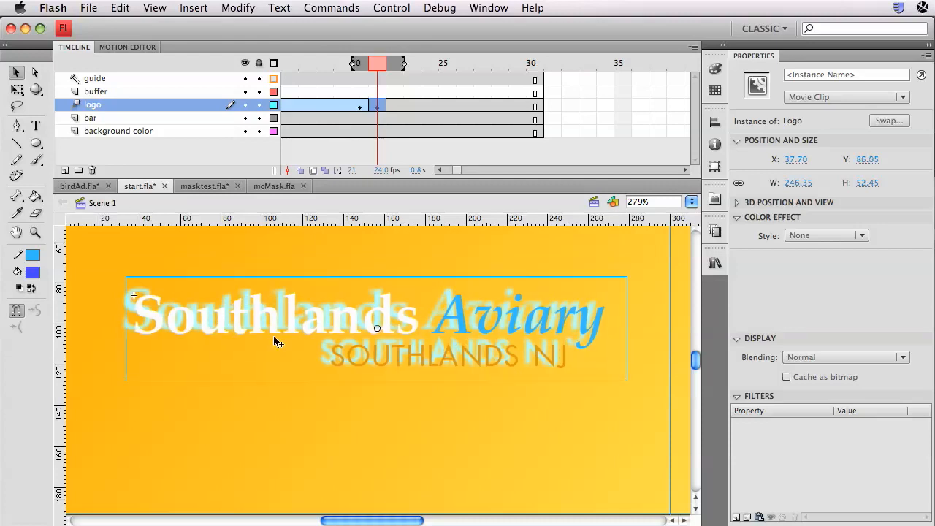
pyautogui.press('Left')
pyautogui.press('Up')
pyautogui.press('Up')
pyautogui.press('Up')
pyautogui.press('Up')
pyautogui.press('Up')
pyautogui.press('Left')
pyautogui.press('Left')
pyautogui.press('Left')
pyautogui.press('Left')
pyautogui.press('Left')
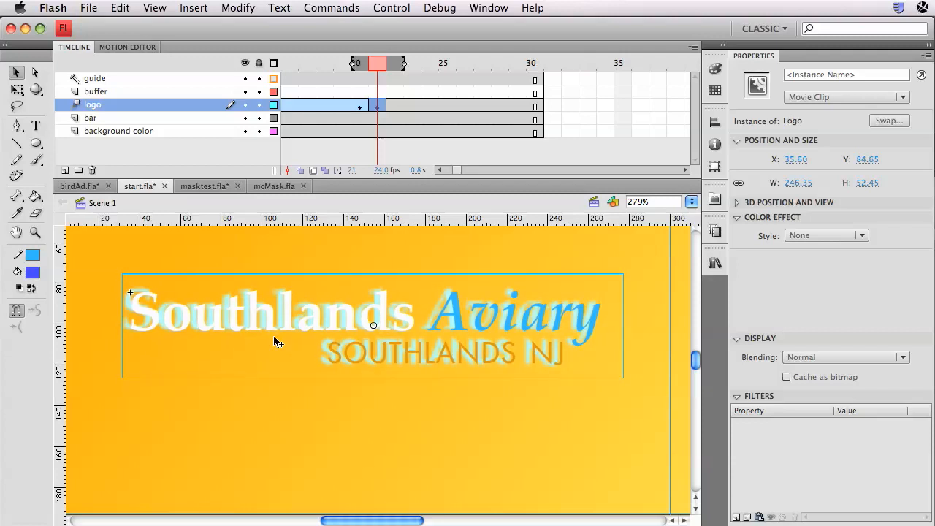
pyautogui.press('Left')
pyautogui.press('Left')
pyautogui.press('Left')
pyautogui.press('Left')
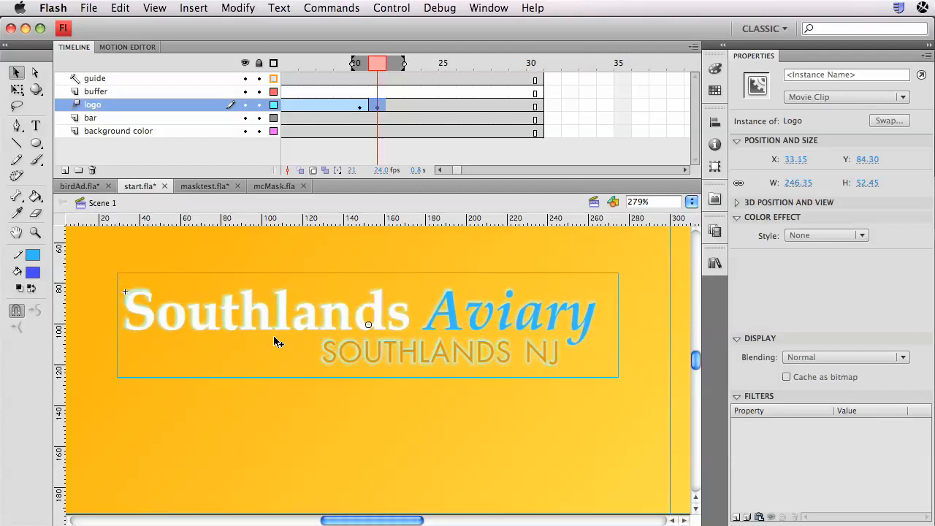
pyautogui.press('Left')
pyautogui.press('Up')
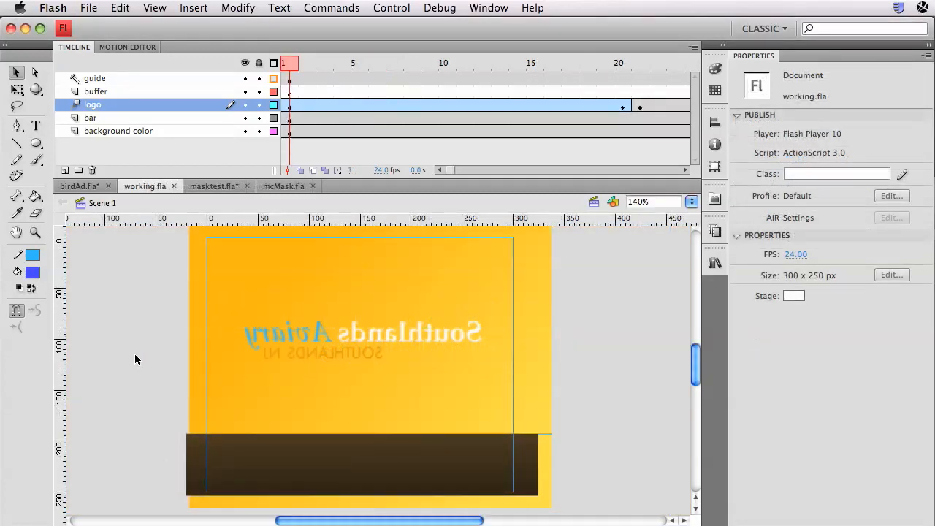
# Step: Test the movie of working.fla to preview the logo's rotation and its swap to the new instance
pyautogui.press('super+Return')
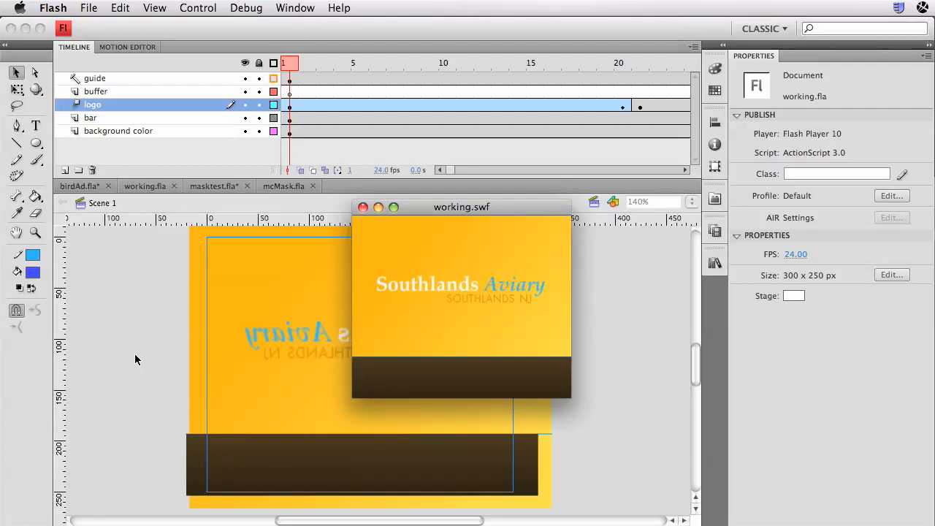